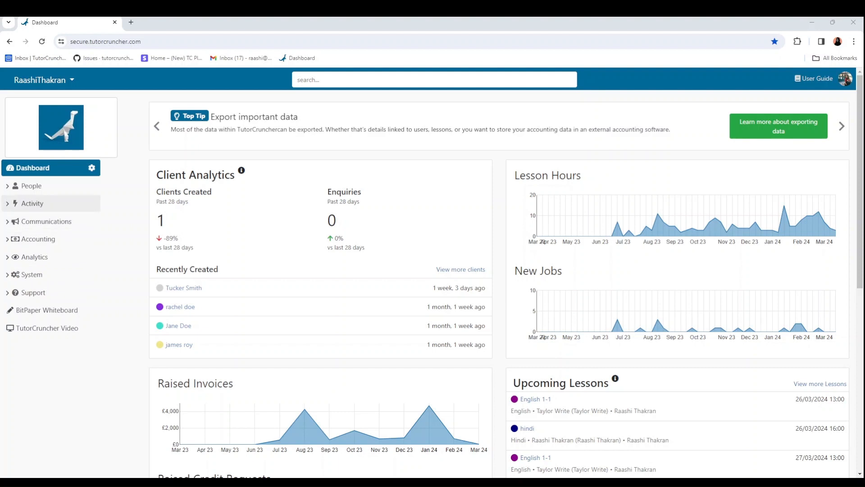
Step: Open the in-progress English job from the jobs list
left_click(66, 205)
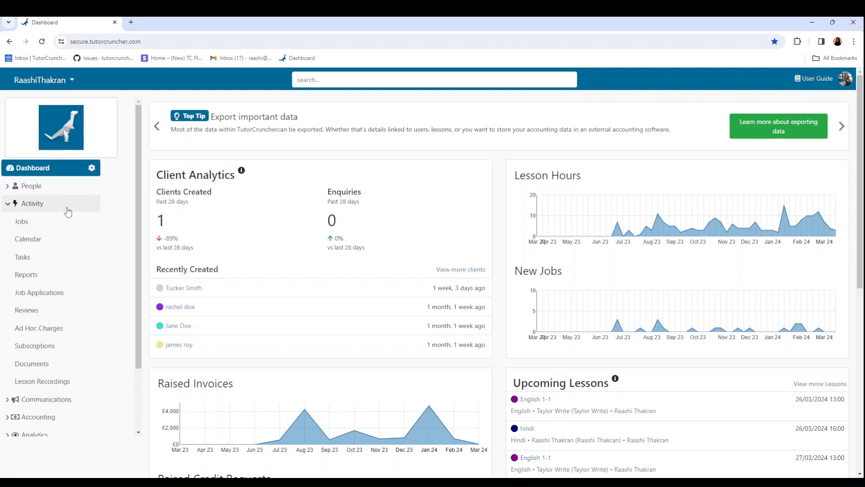
left_click(47, 225)
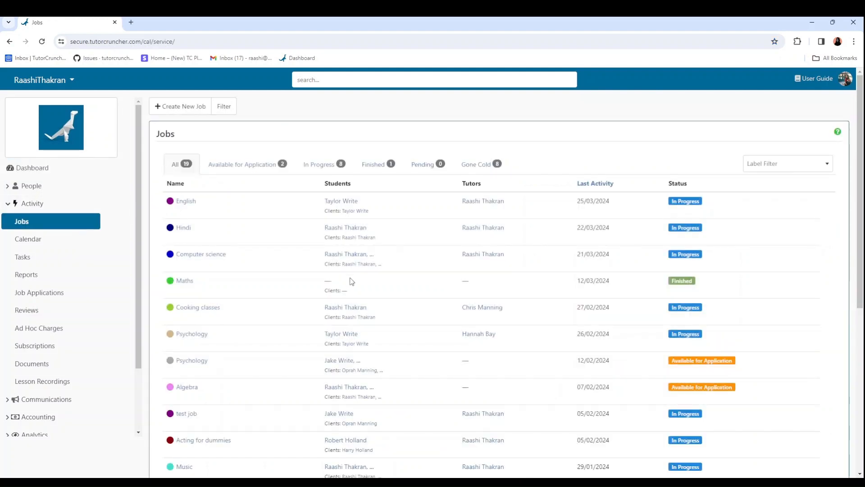
left_click(187, 201)
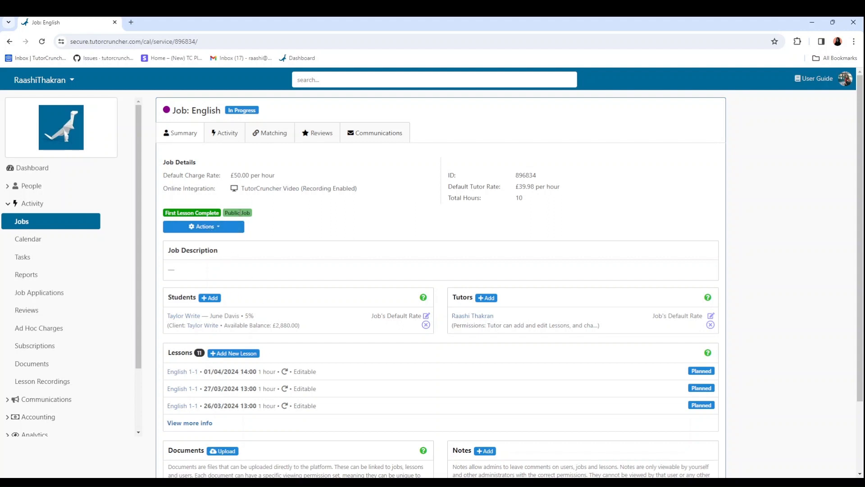
Step: Check which labels are assigned to the English job and open its full list of lessons
left_click(225, 230)
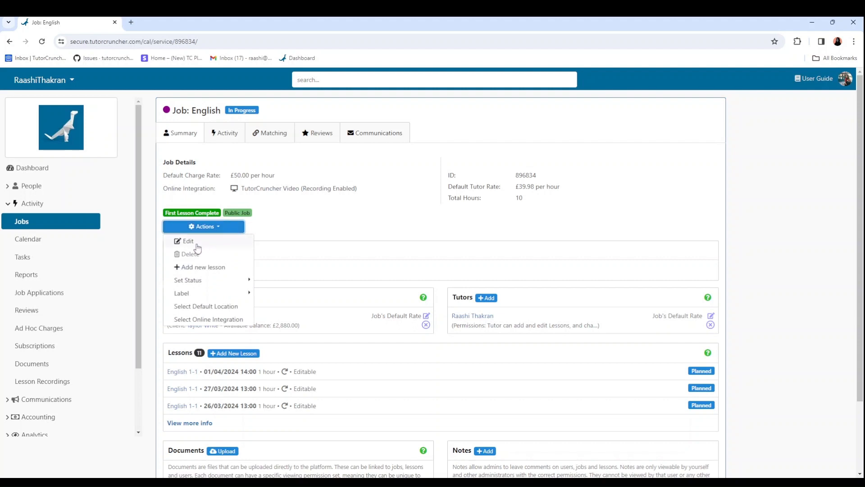
left_click(197, 297)
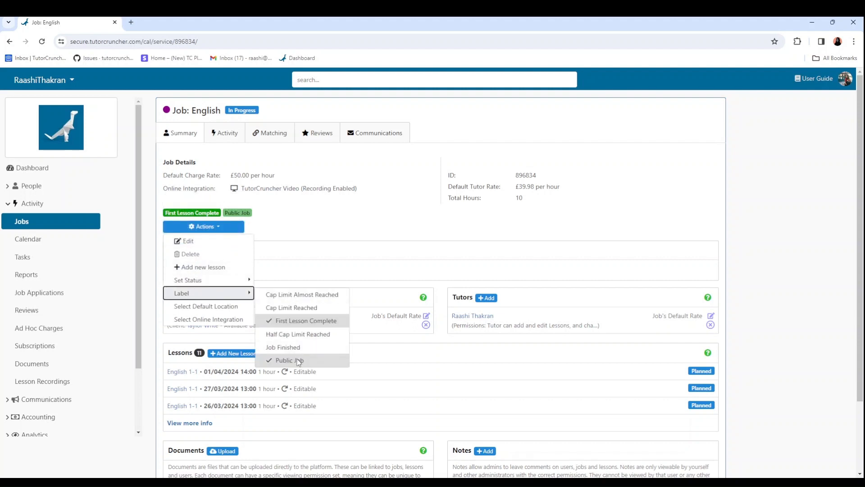
left_click(302, 234)
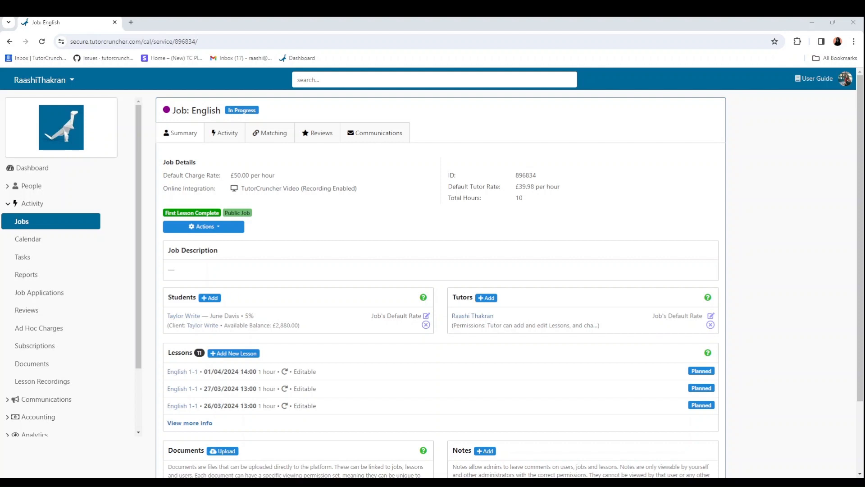
left_click(192, 423)
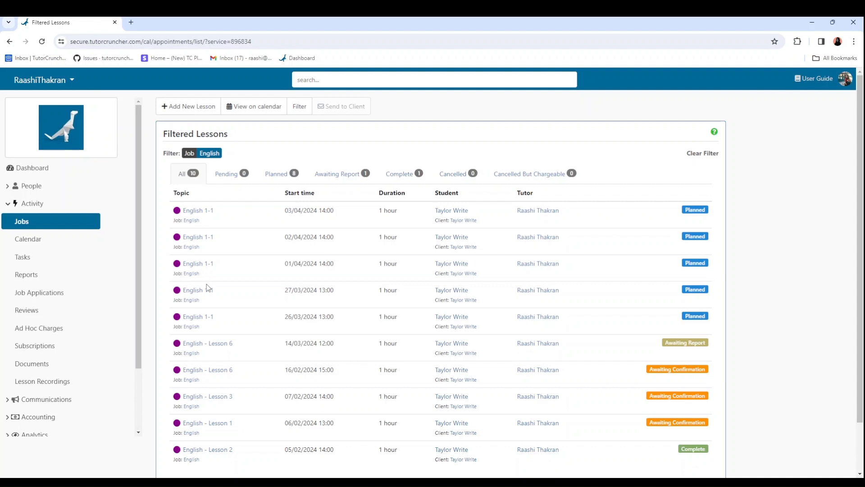
Step: Open the system settings and examine the Activity settings and the Clients Booking Lessons & Tutors settings
scroll(78, 397, "down", 2)
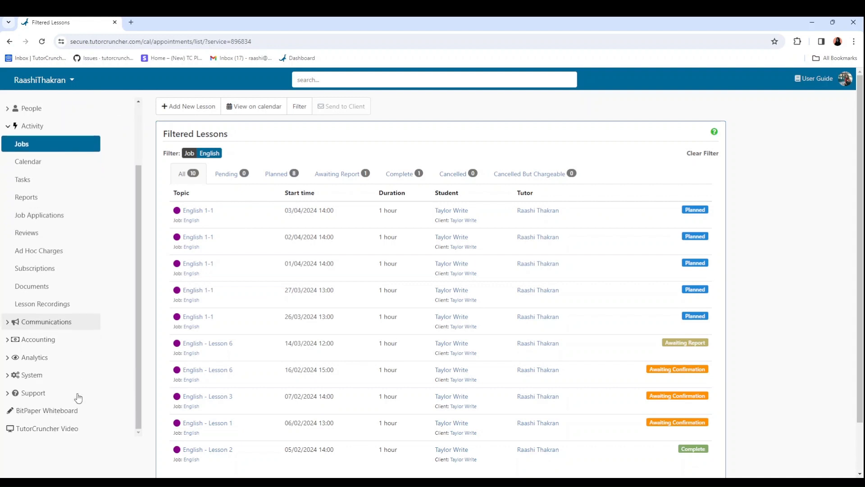
left_click(53, 375)
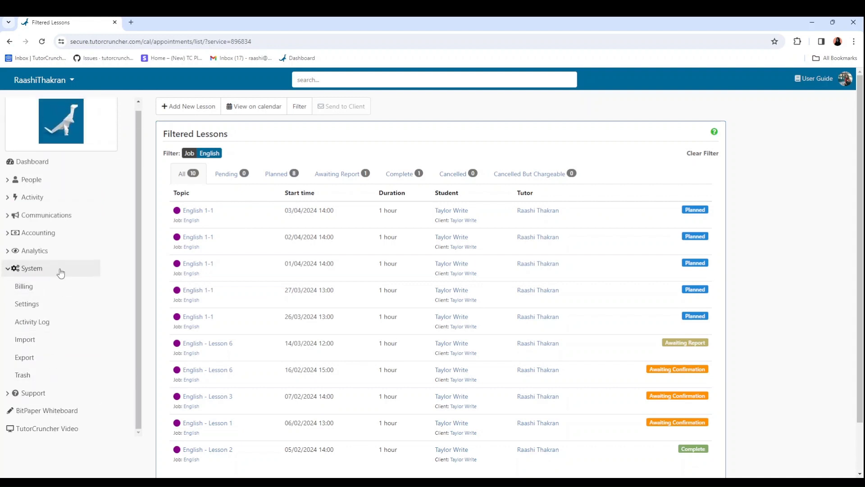
left_click(60, 306)
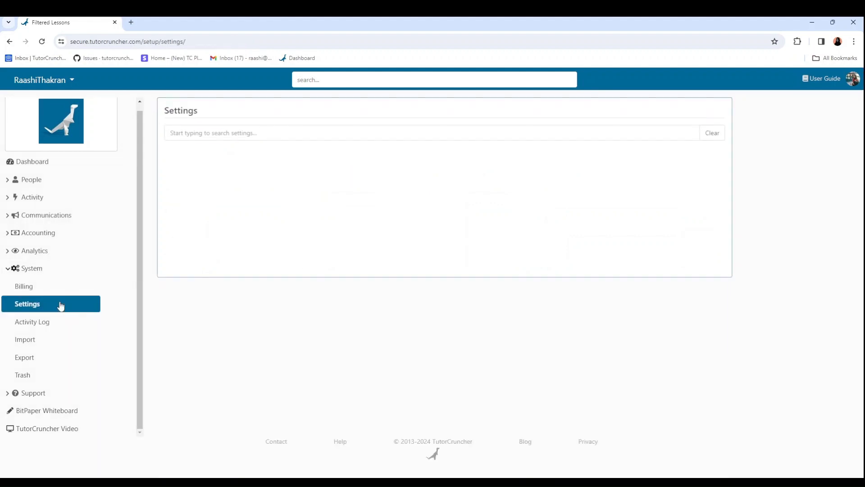
scroll(354, 413, "down", 1)
scroll(354, 412, "down", 5)
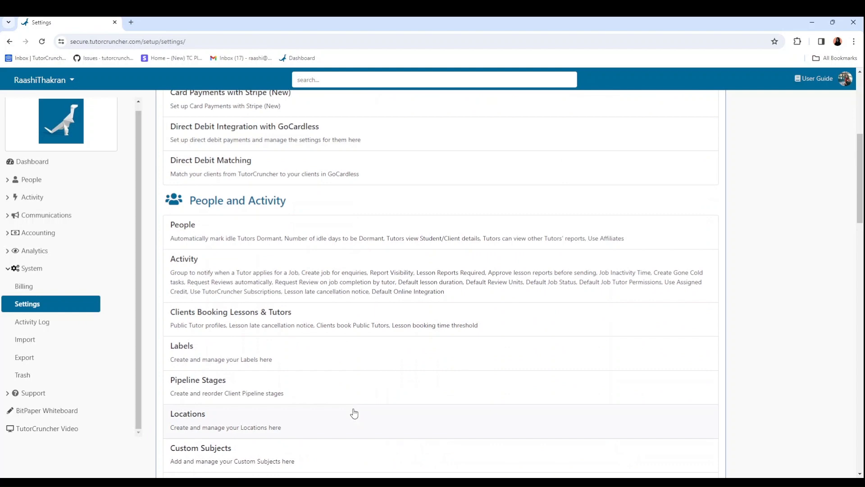
left_click(251, 266)
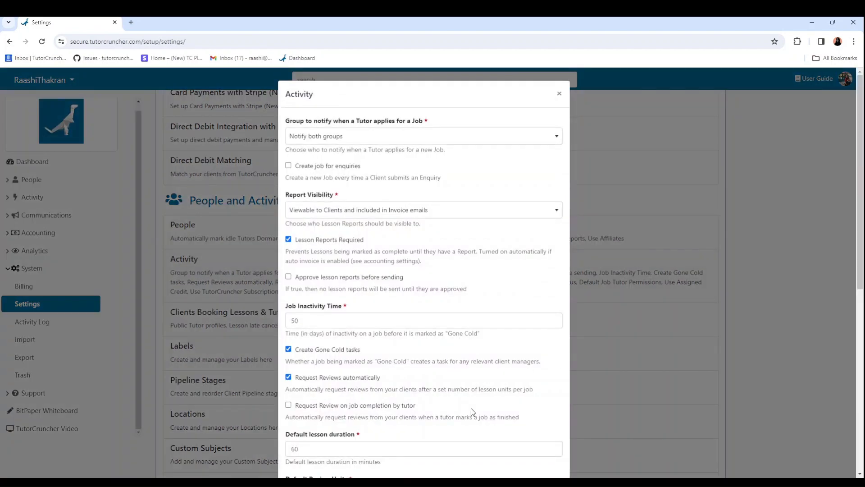
scroll(471, 407, "down", 4)
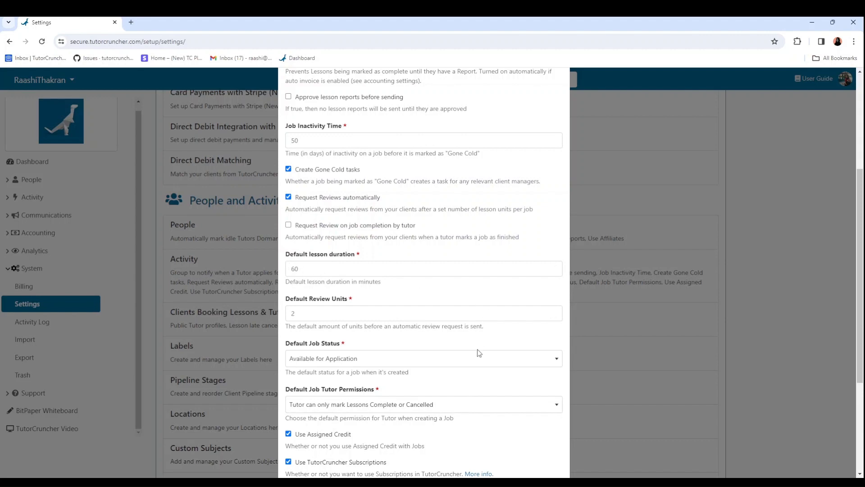
scroll(320, 273, "down", 1)
key("Escape")
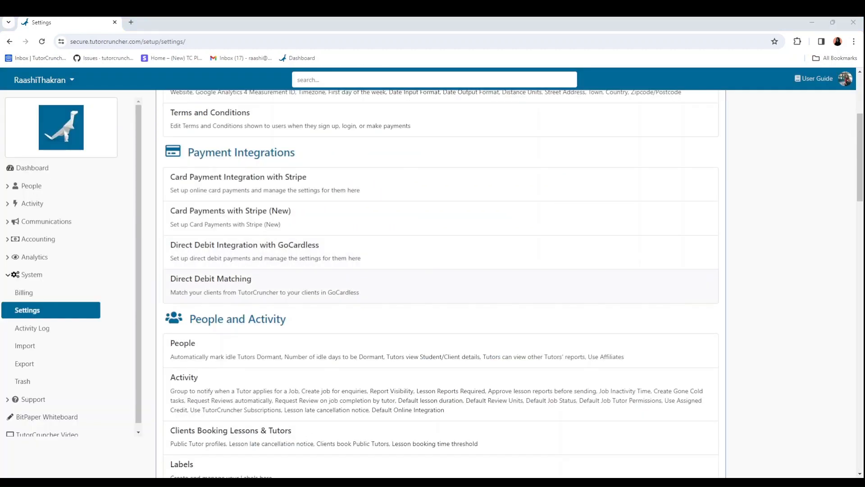
scroll(441, 284, "down", 1)
left_click(226, 385)
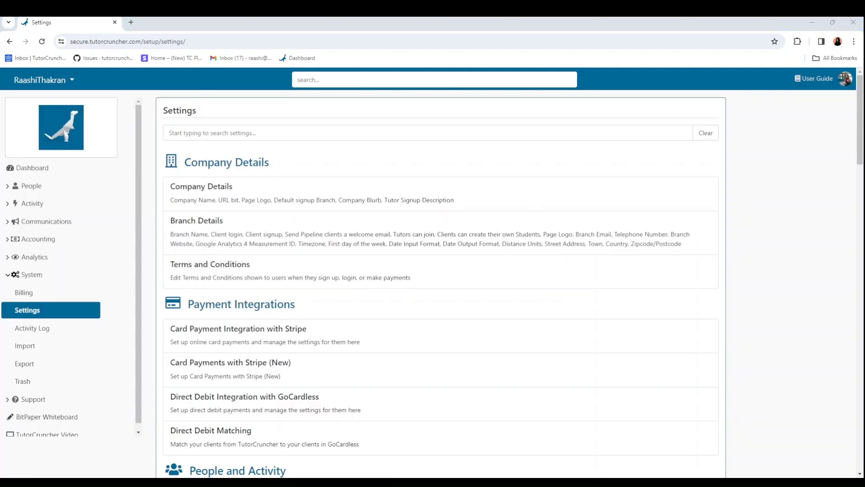
Step: Switch to the Client role and open the bookable preplanned lessons for the week 01/04/2024 - 07/04/2024
left_click(846, 79)
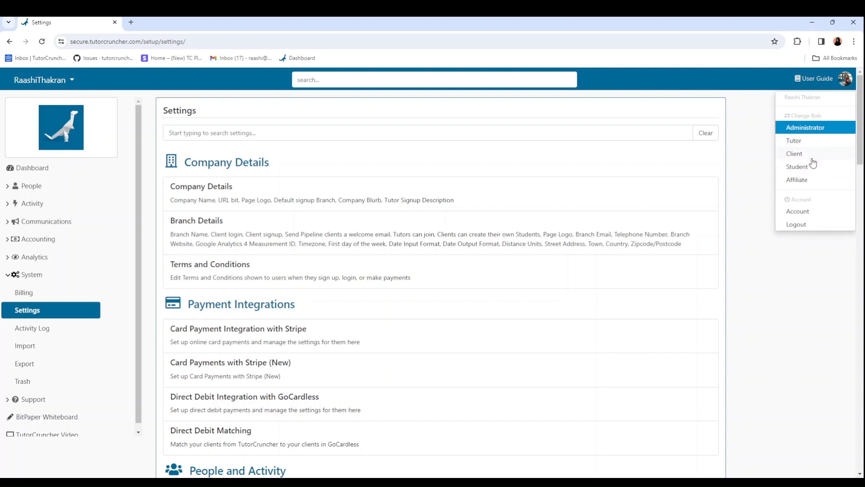
left_click(812, 158)
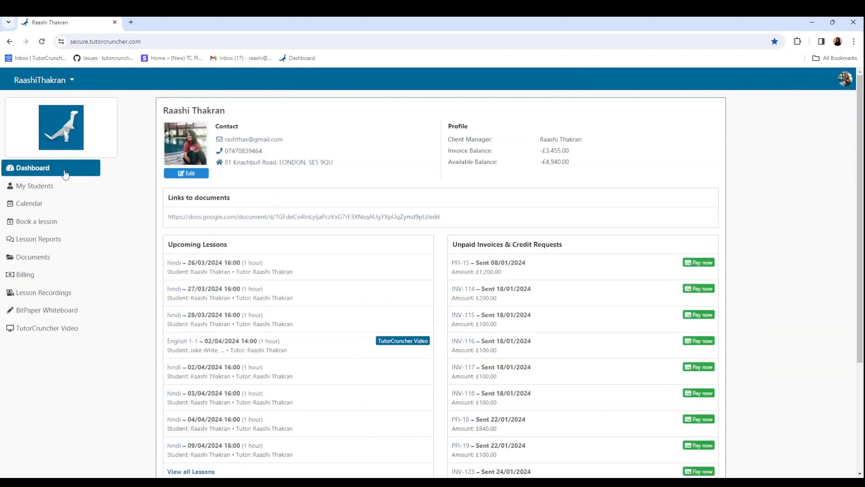
left_click(64, 223)
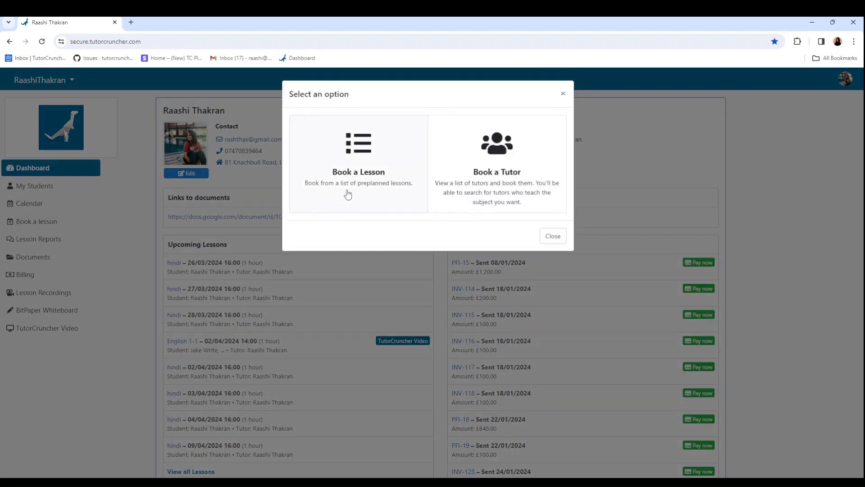
left_click(348, 194)
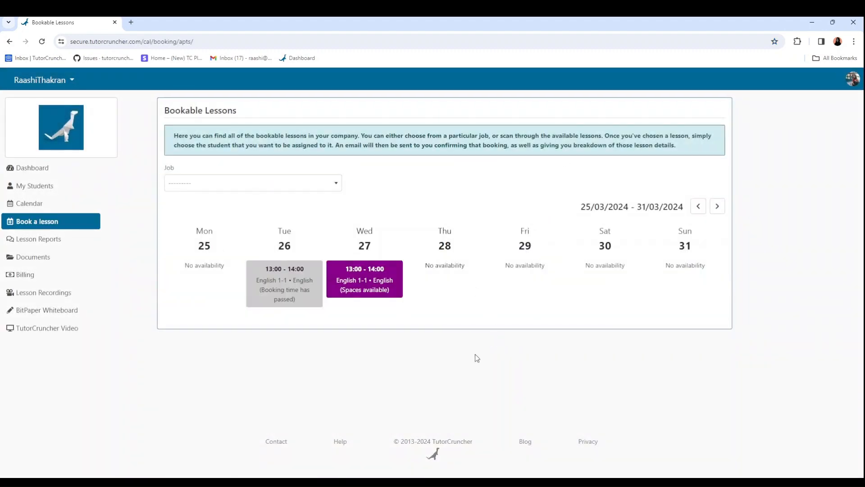
left_click(717, 207)
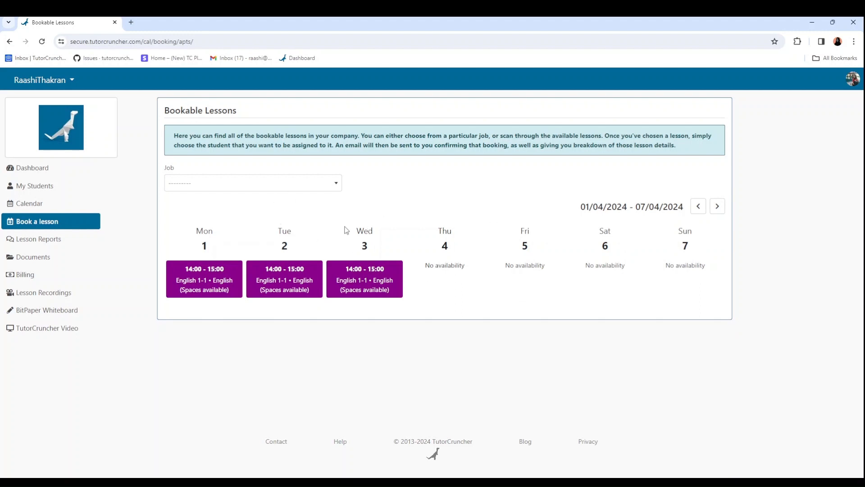
Step: View the jobs offered by the bookable lessons' Job filter without selecting one
left_click(309, 186)
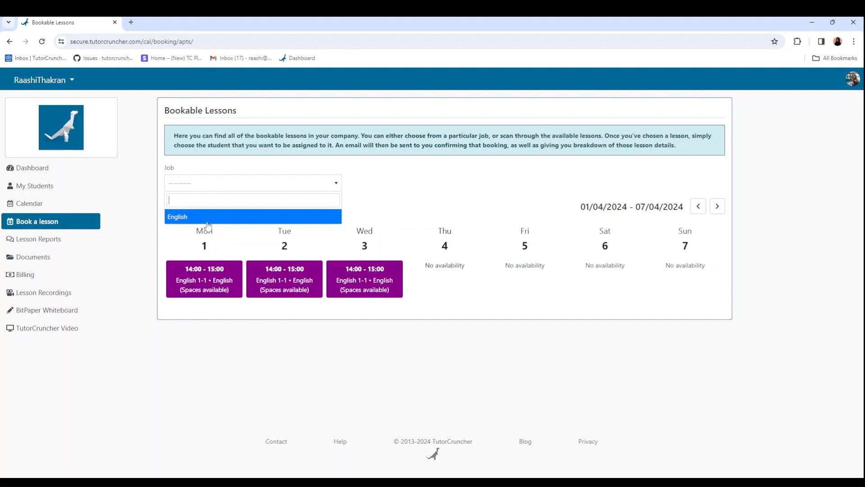
left_click(469, 203)
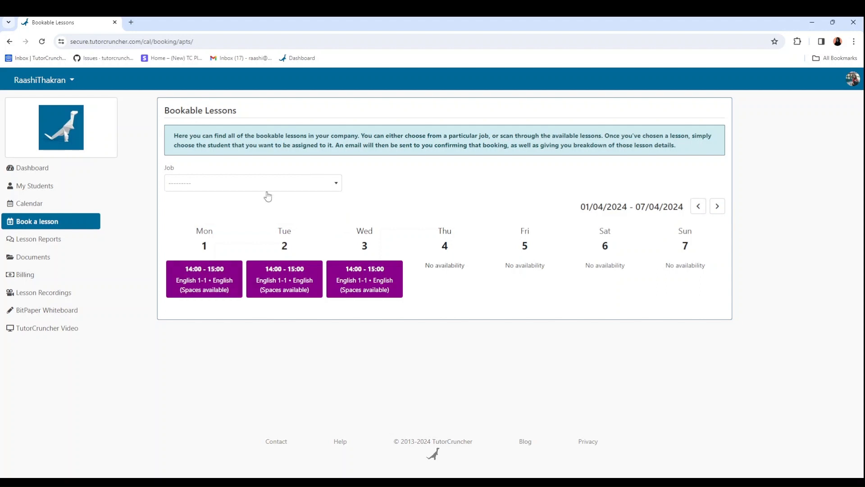
left_click(310, 189)
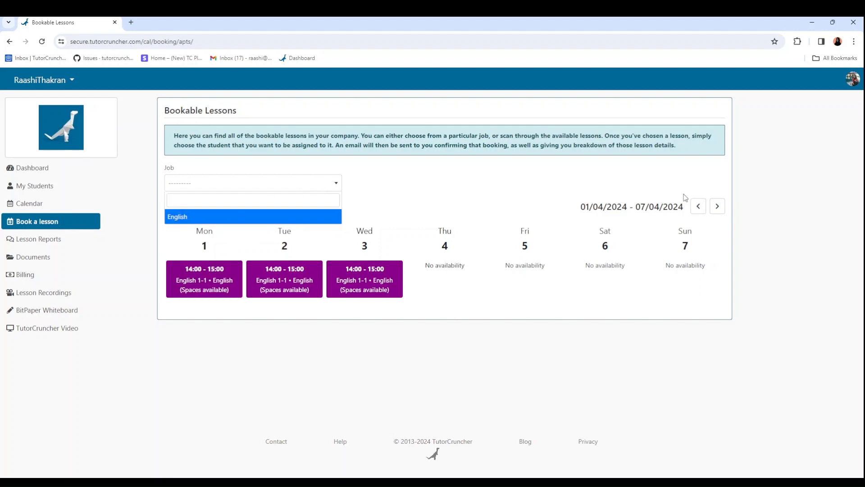
left_click(673, 191)
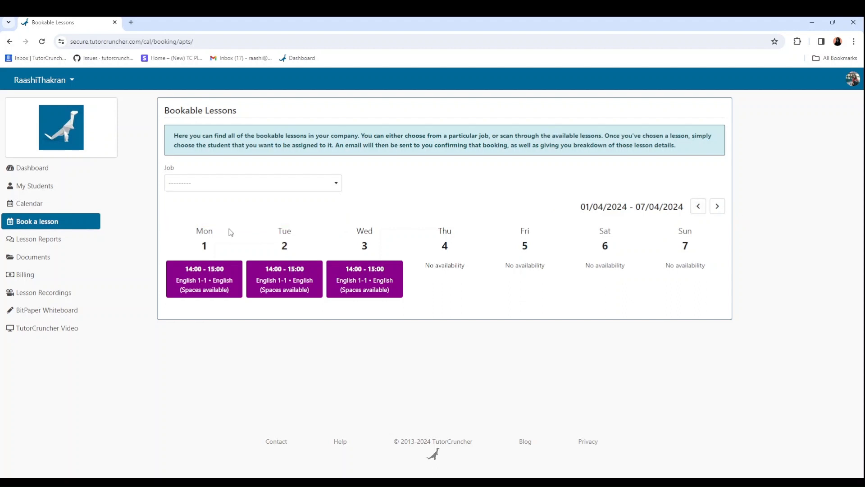
Step: Book the second listed student onto the English 1-1 lesson on 03/04/2024 at 14:00 - 15:00
left_click(378, 285)
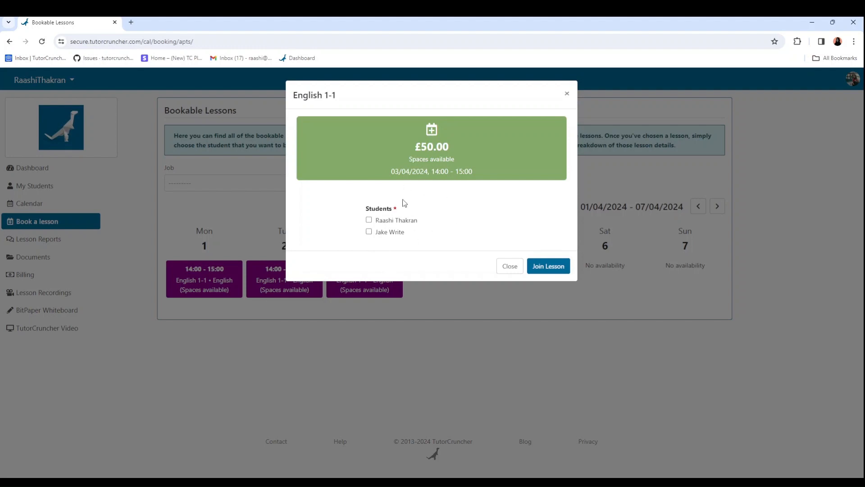
left_click(369, 232)
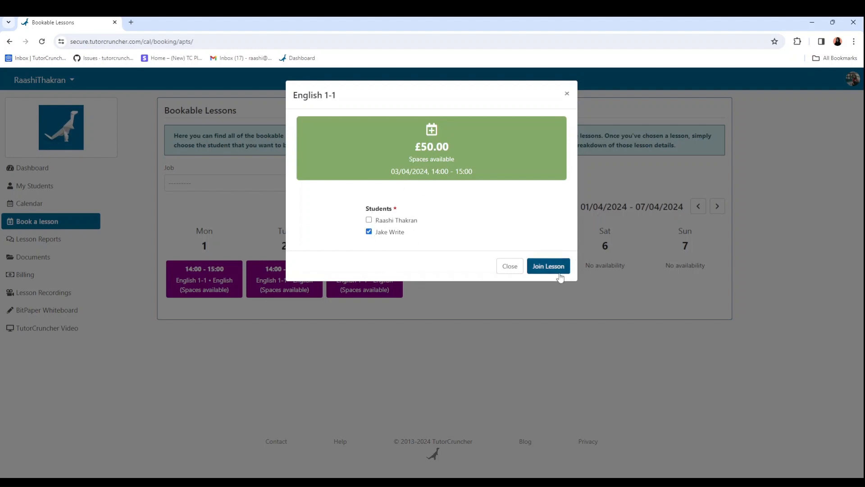
left_click(559, 266)
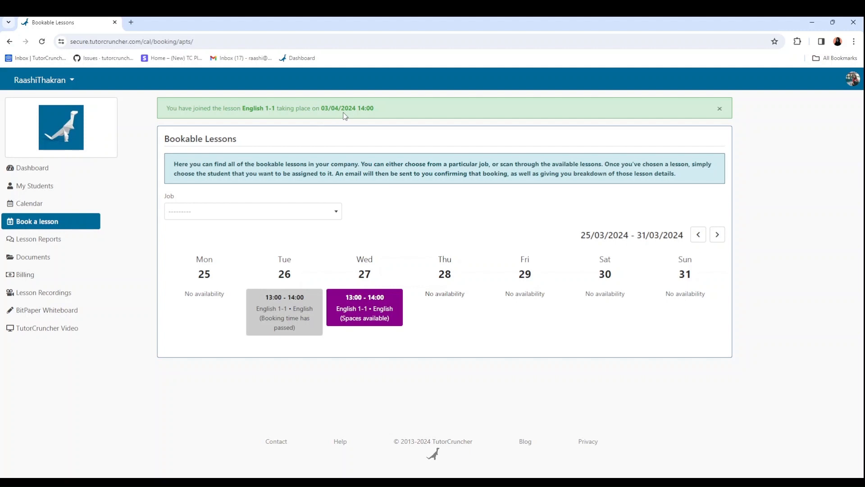
Step: Show April 2024 in the client's calendar and open the English 1-1 lesson on 3 April at 14:00
left_click(70, 208)
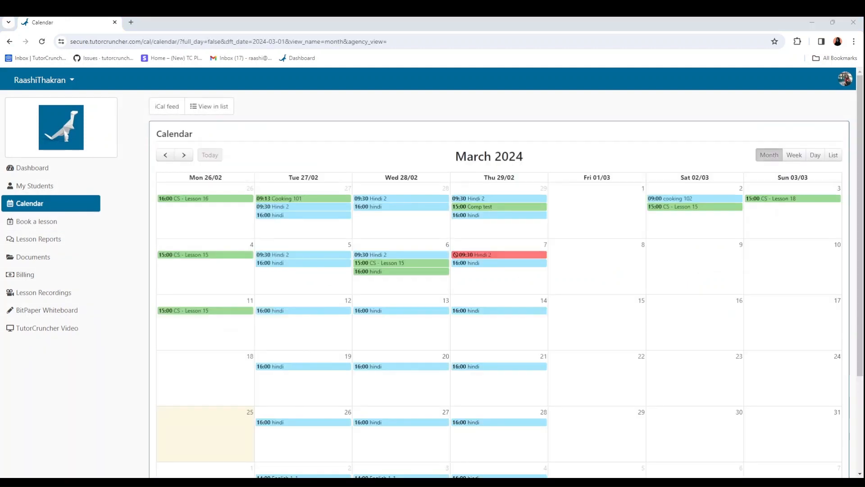
left_click(183, 154)
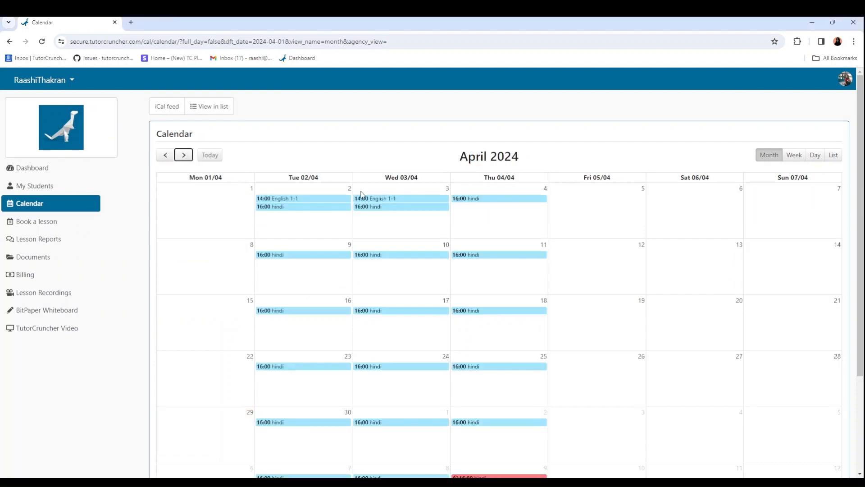
left_click(393, 202)
left_click(389, 180)
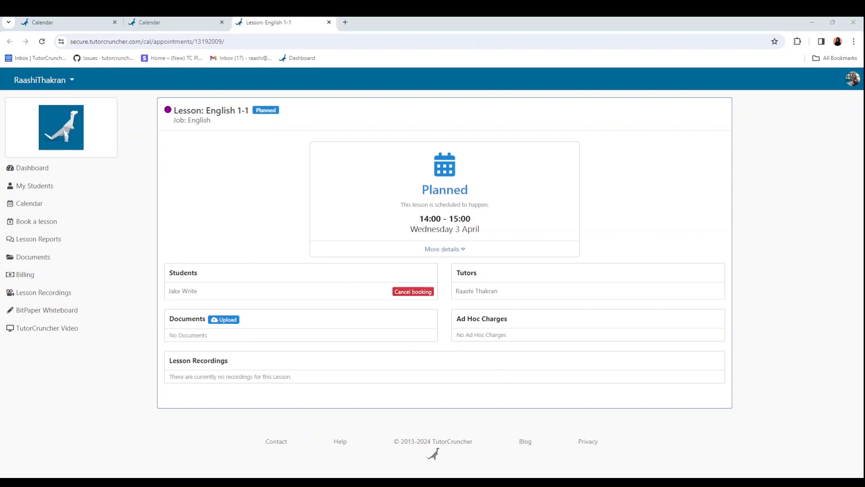
Step: Switch back to the Administrator role and open the Email Definitions in the system settings at the Booking templates
left_click(853, 79)
left_click(821, 168)
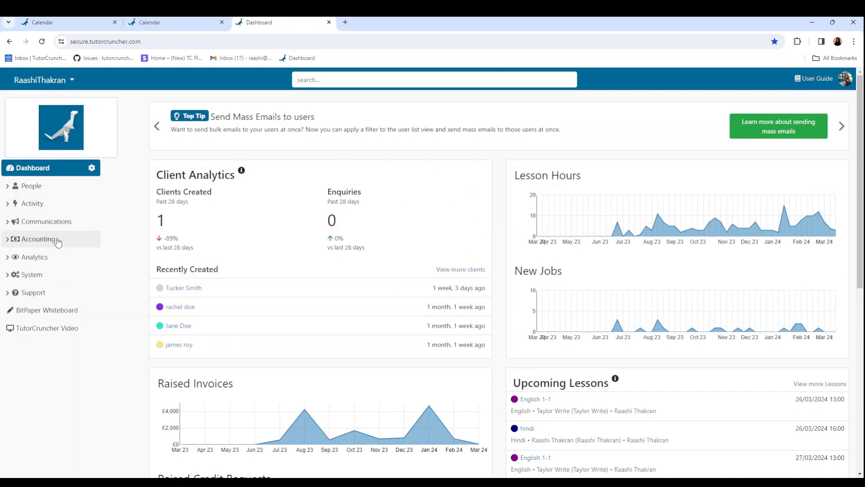
left_click(56, 275)
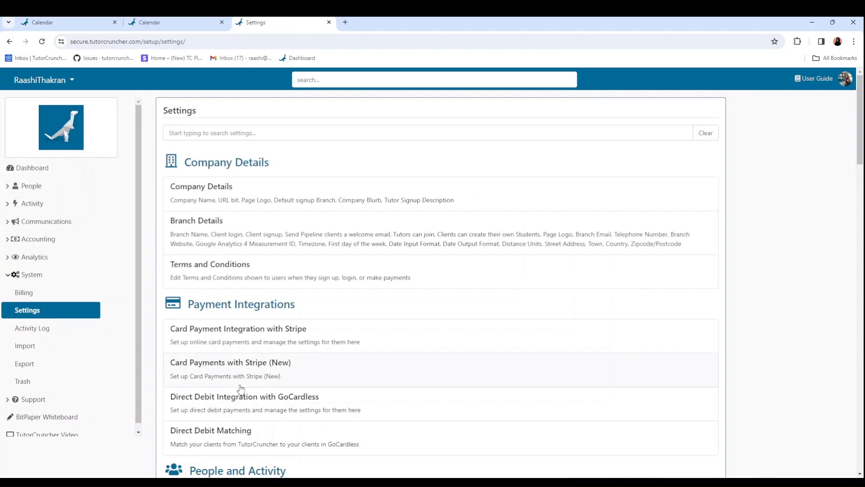
scroll(240, 391, "down", 15)
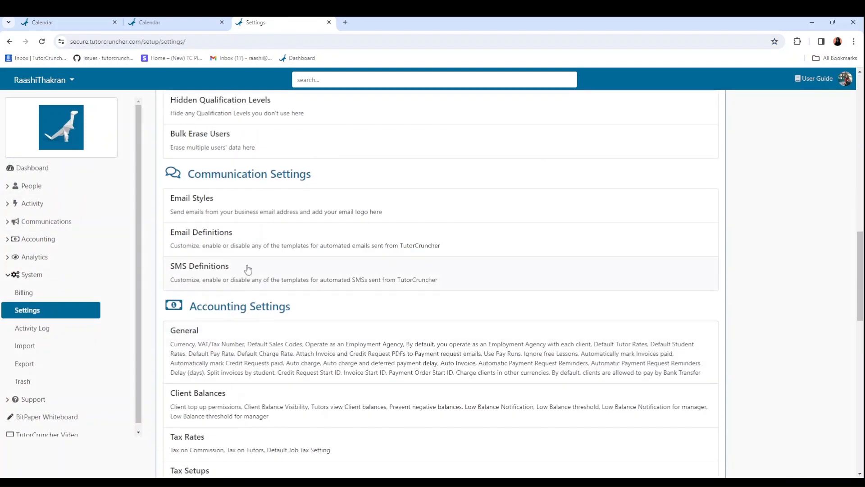
left_click(257, 243)
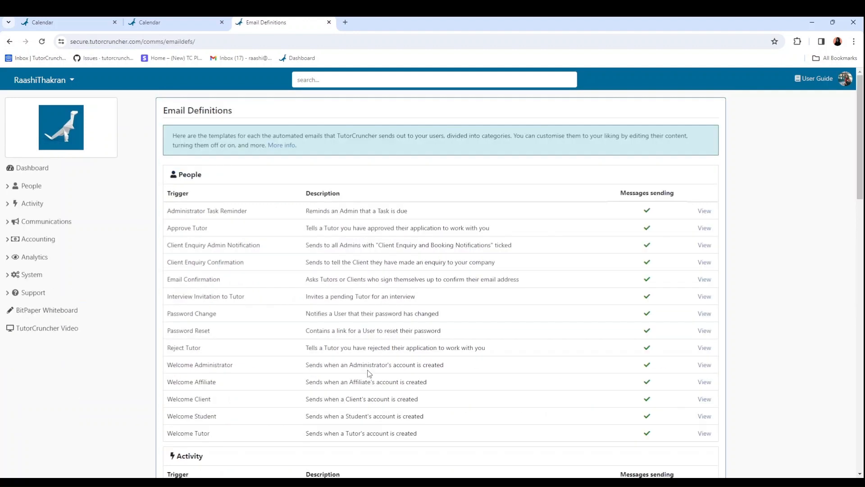
scroll(370, 374, "down", 8)
scroll(367, 373, "down", 1)
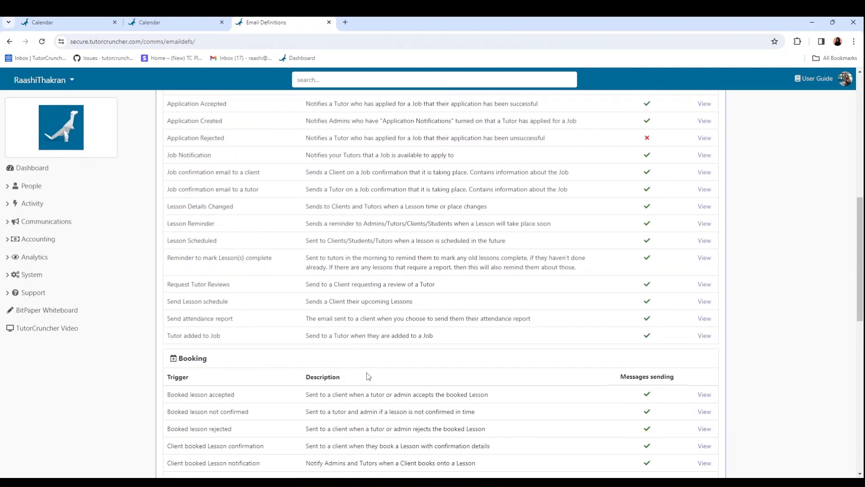
Step: Review all the Booking email triggers, their descriptions and whether each one is sending messages
scroll(291, 428, "down", 1)
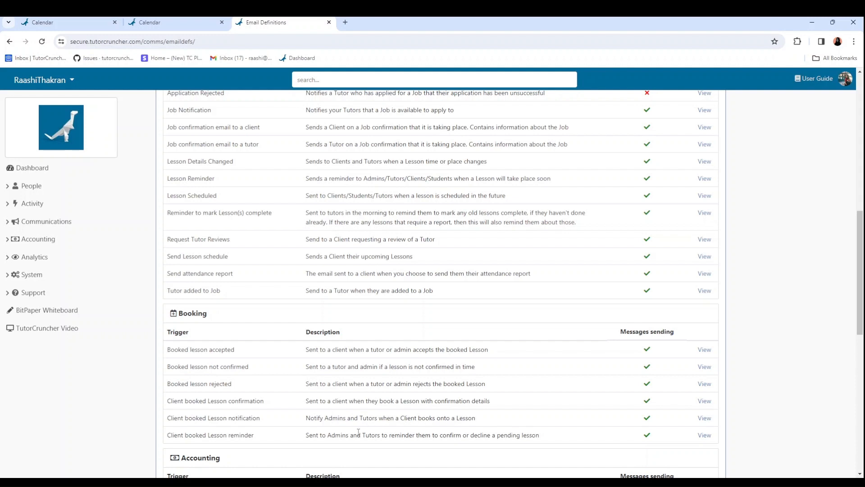
scroll(359, 432, "down", 1)
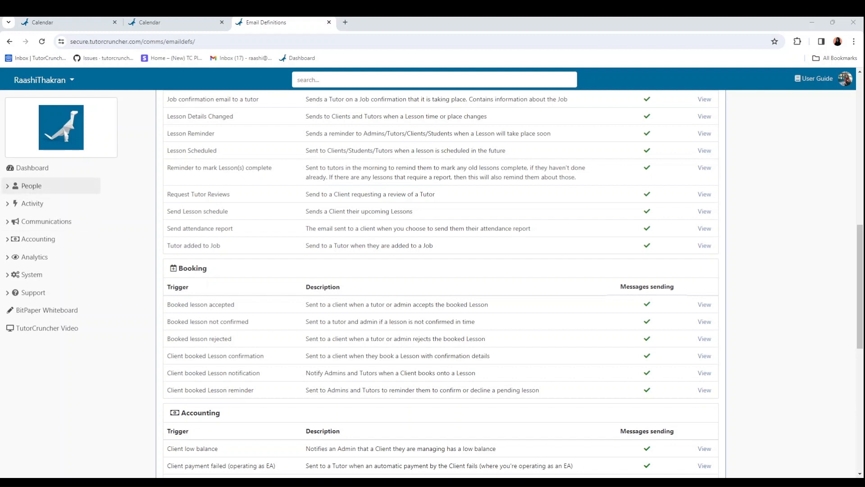
Step: Open the "You've booked a new Lesson" email sent 25/03/2024 14:41 from the communications of the third recently updated live client
left_click(31, 186)
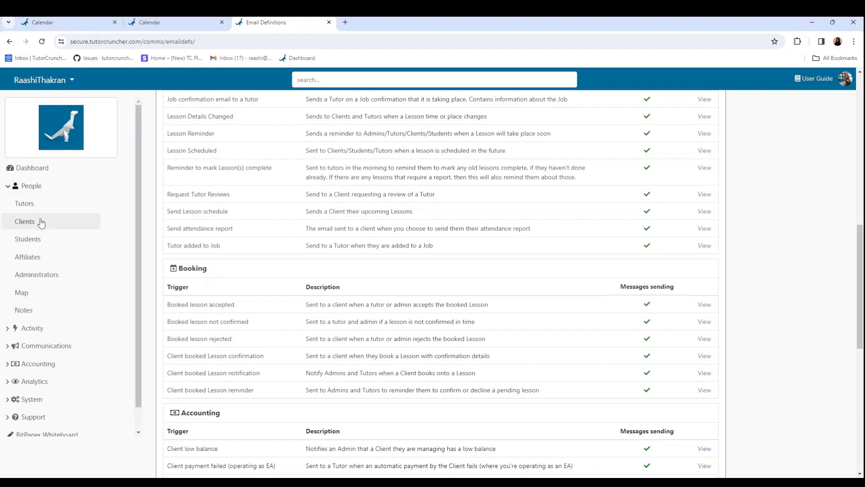
left_click(39, 221)
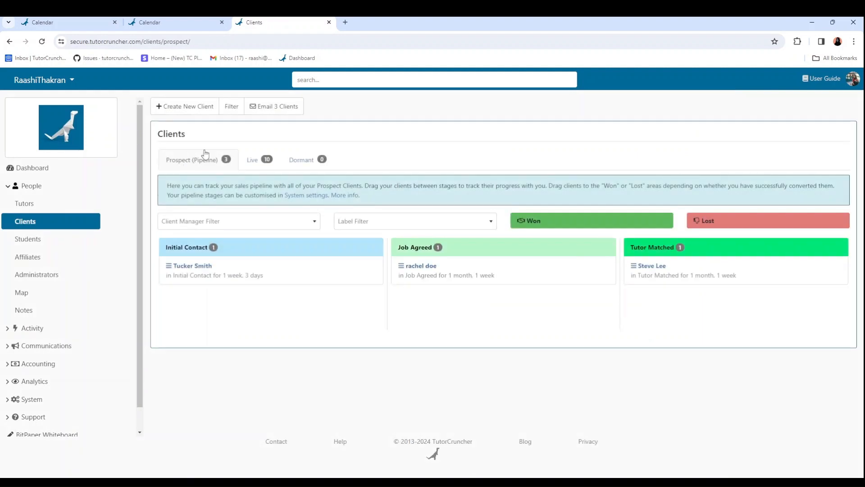
left_click(251, 161)
left_click(223, 289)
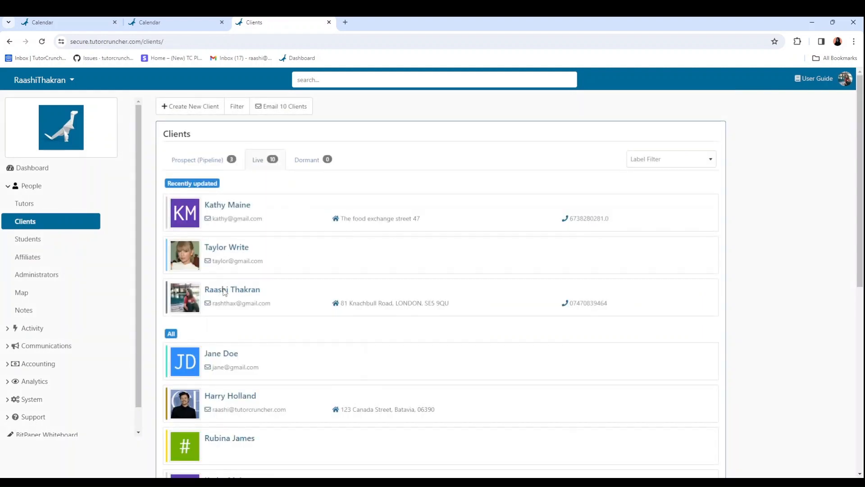
left_click(256, 143)
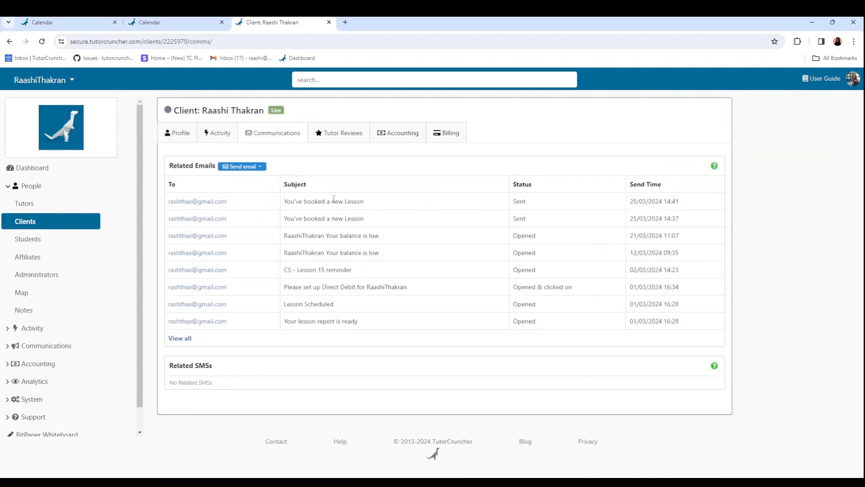
left_click(209, 203)
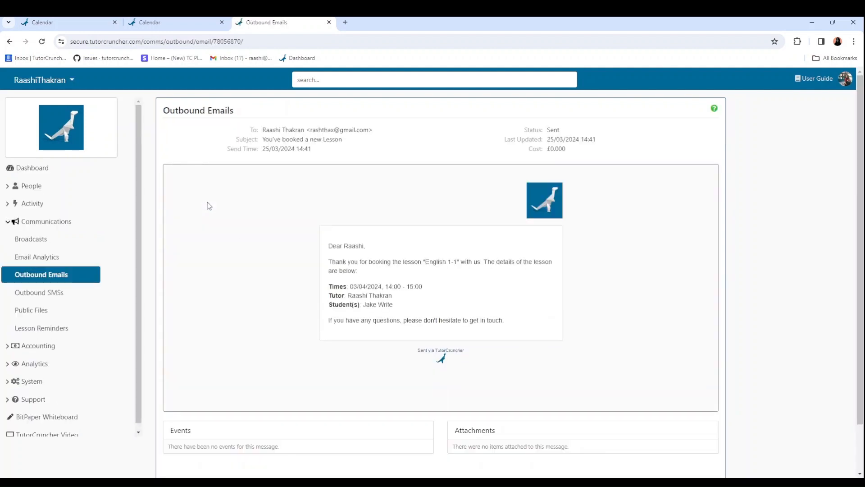